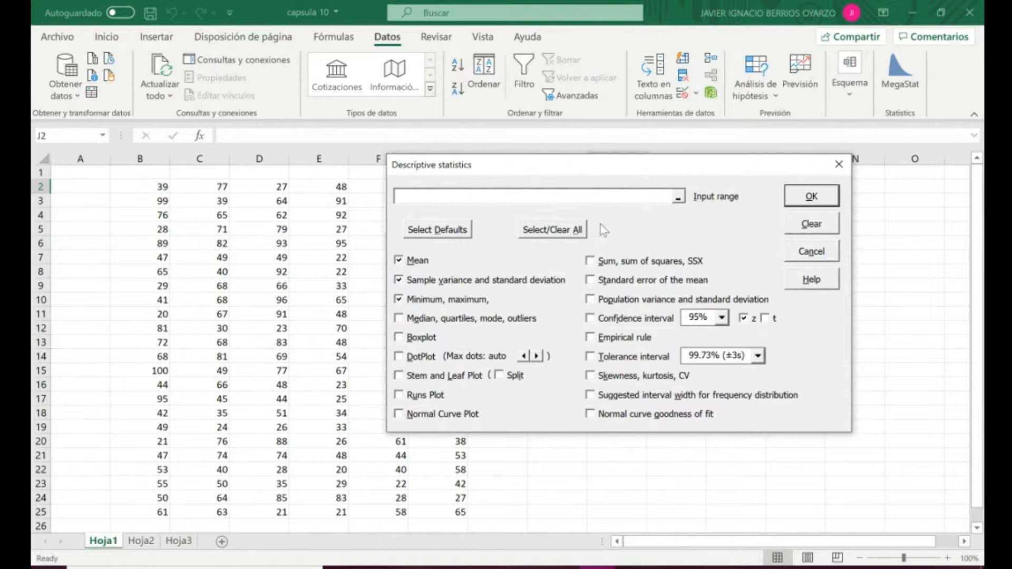
Set the descriptive statistics input range to Hoja1!$B$2:$G$25
drag(638, 165, 749, 170)
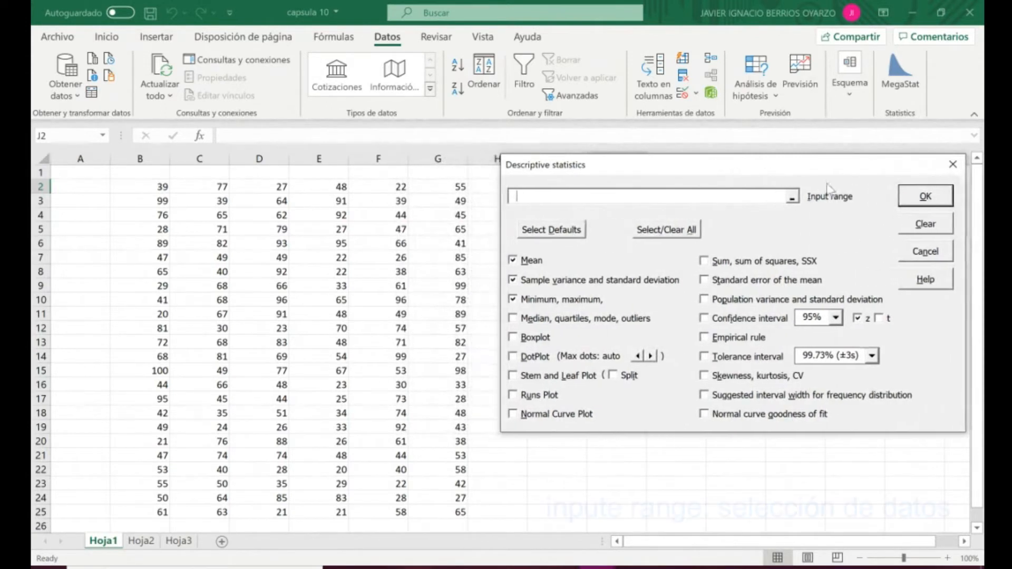
click(791, 196)
drag(155, 189, 463, 510)
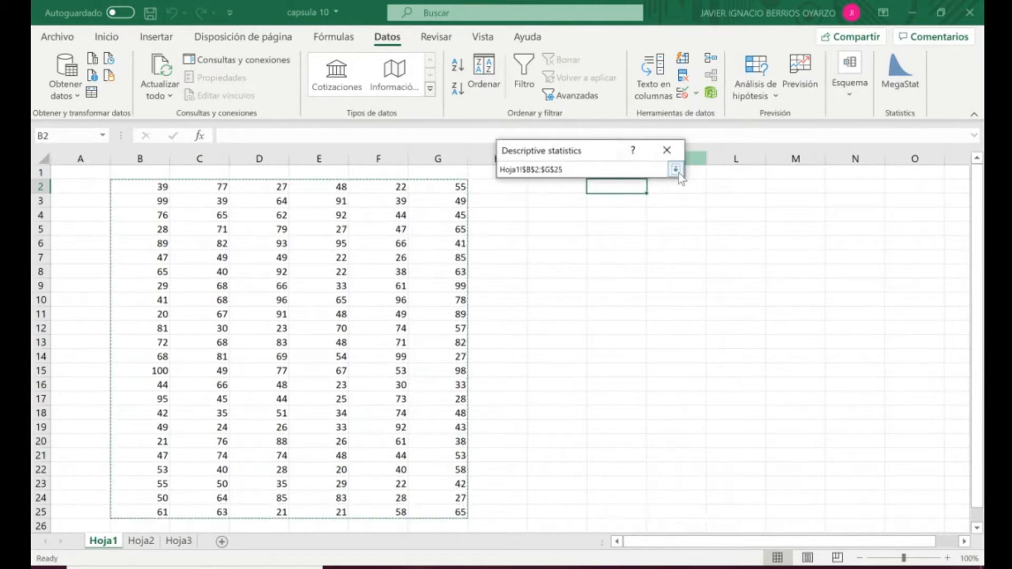
click(676, 169)
drag(722, 172, 713, 165)
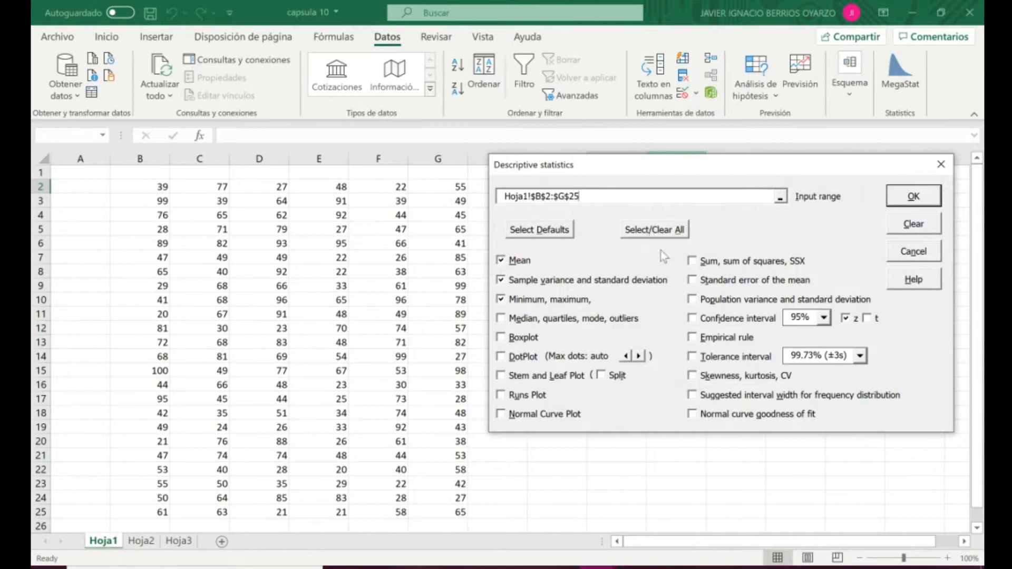
Restore the default statistics, add median, quartiles, mode, outliers and skewness, kurtosis, CV, and run the analysis
click(560, 232)
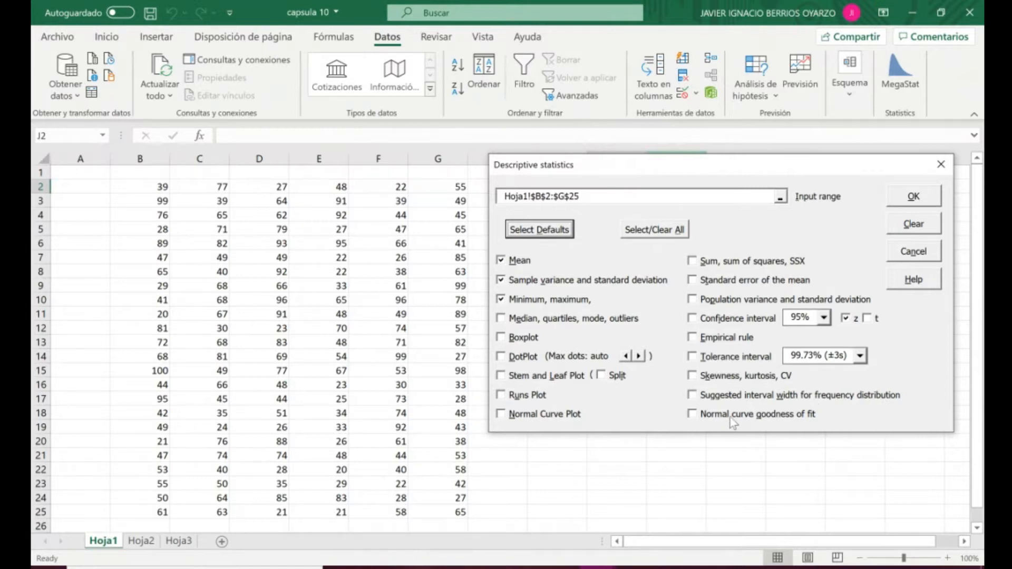
drag(803, 170, 776, 157)
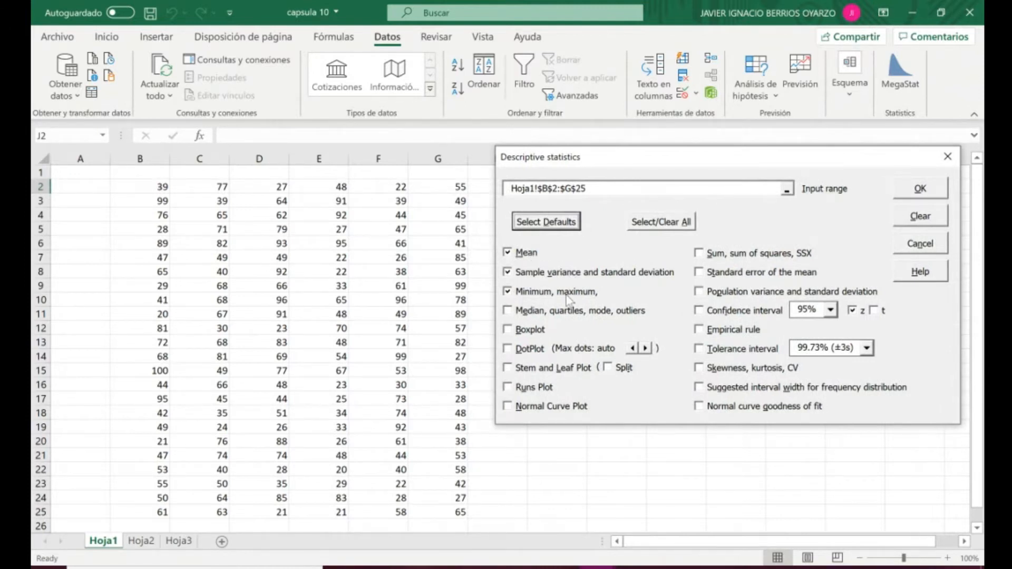
click(508, 312)
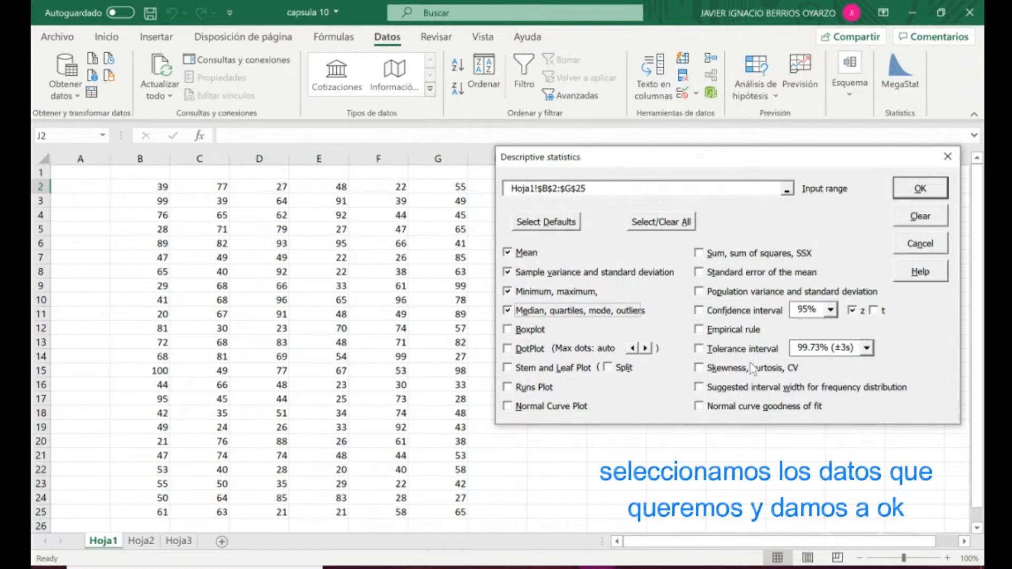
click(698, 368)
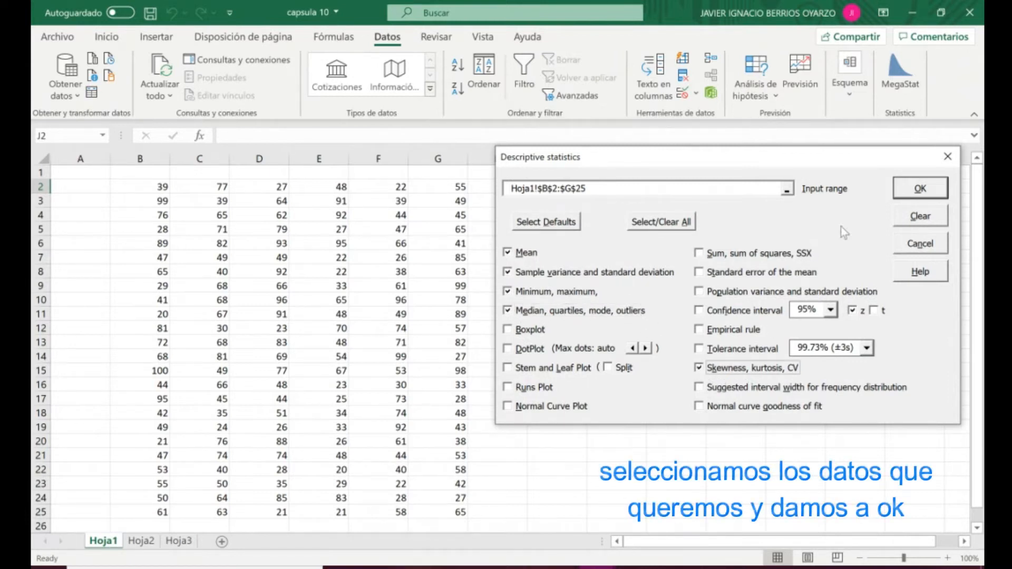
drag(848, 160, 836, 160)
click(907, 189)
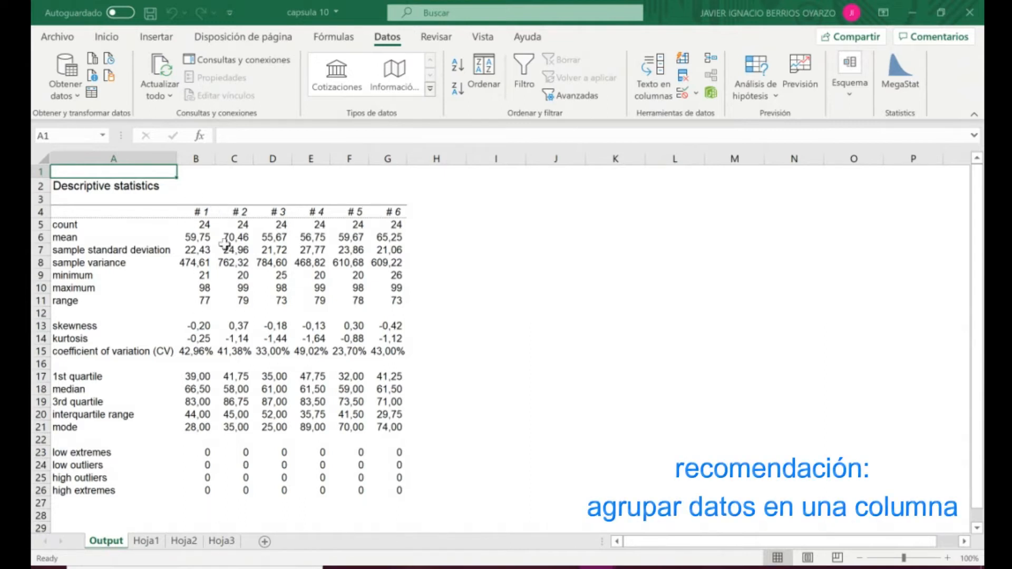
Compare the Output sheet with the Hoja1 data and delete the Output sheet
click(151, 542)
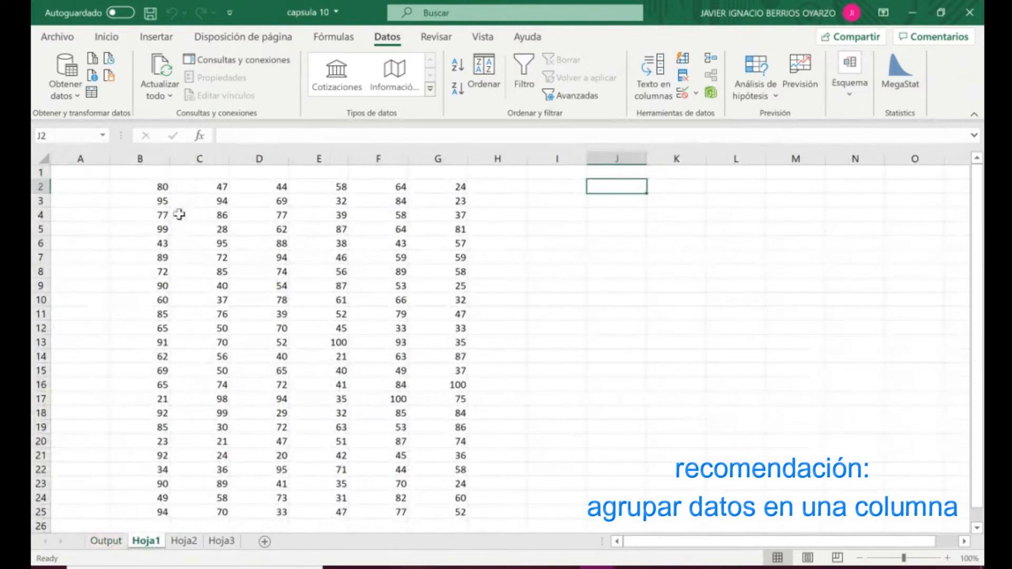
click(108, 542)
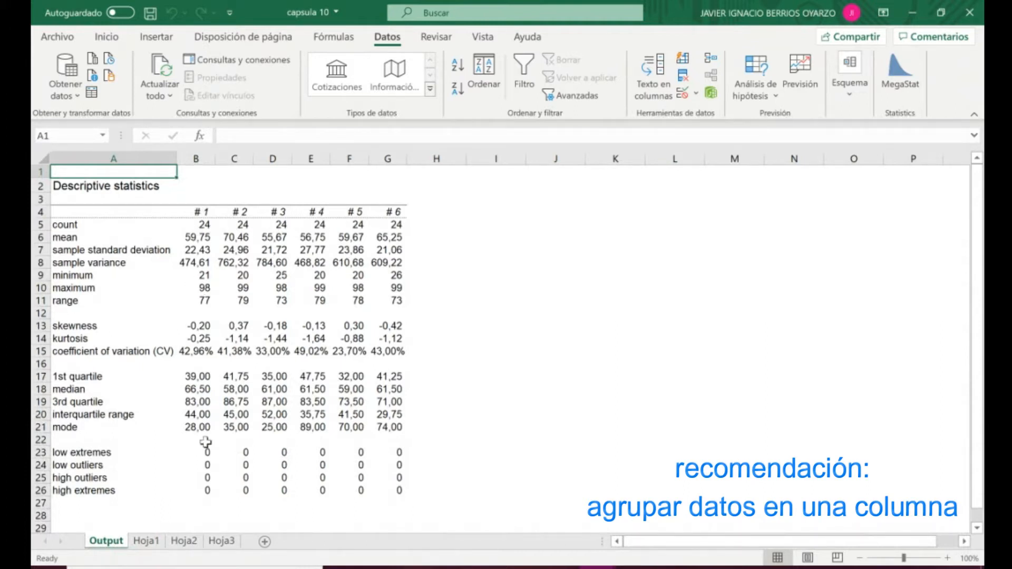
click(146, 543)
click(106, 541)
right_click(108, 541)
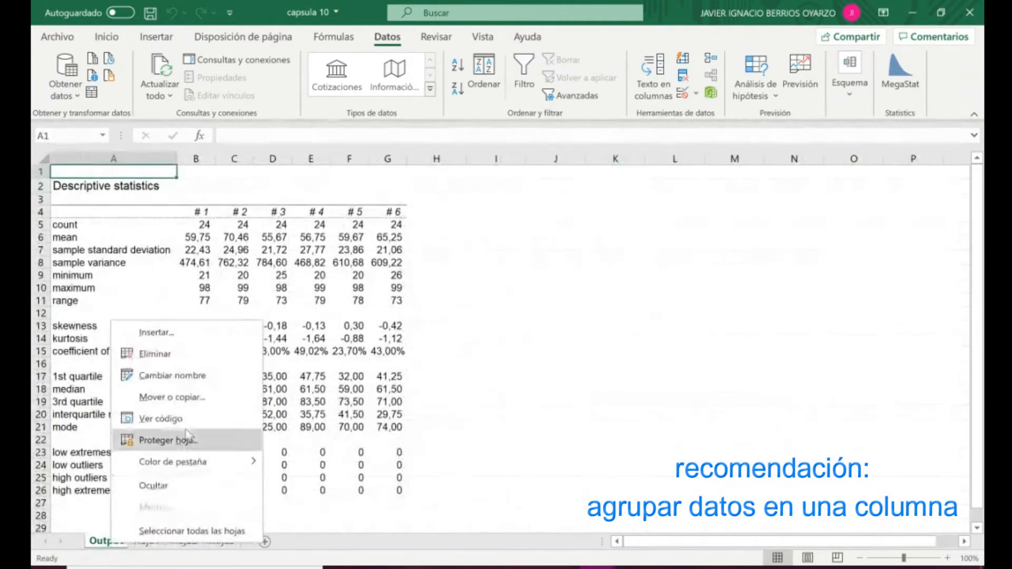
click(182, 362)
click(479, 330)
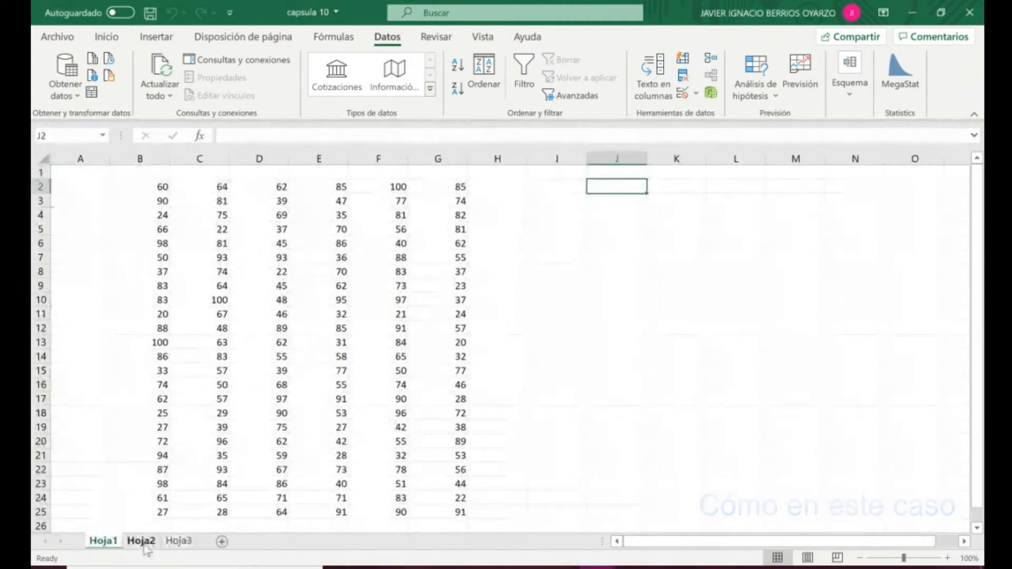
Start MegaStat's Descriptive Statistics on Hoja2 and set the input range to the data column, Hoja2!$A$2:$A$101
click(138, 544)
scroll(136, 341, down, 8)
scroll(121, 405, up, 3)
scroll(121, 405, up, 5)
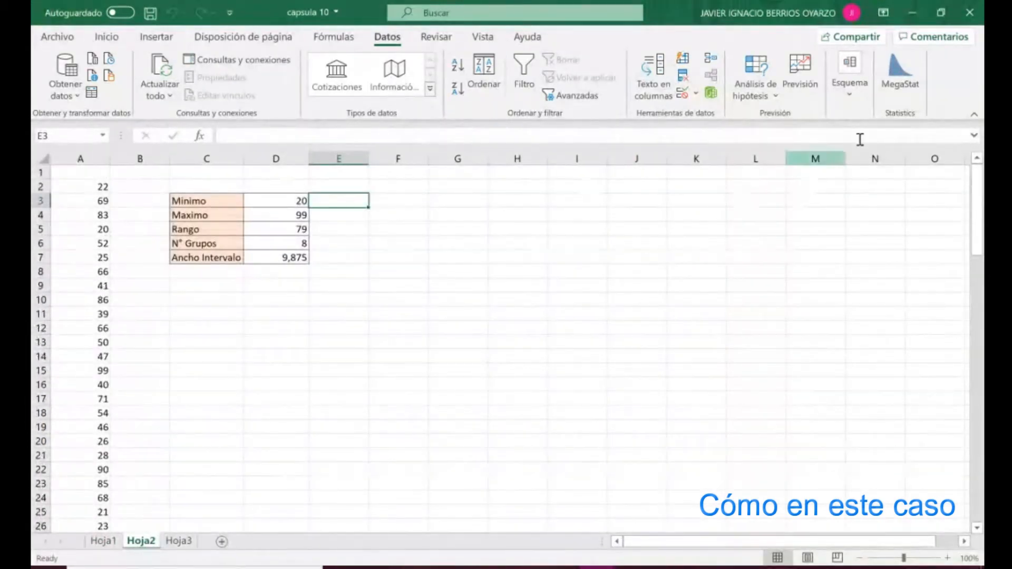
click(901, 79)
click(408, 201)
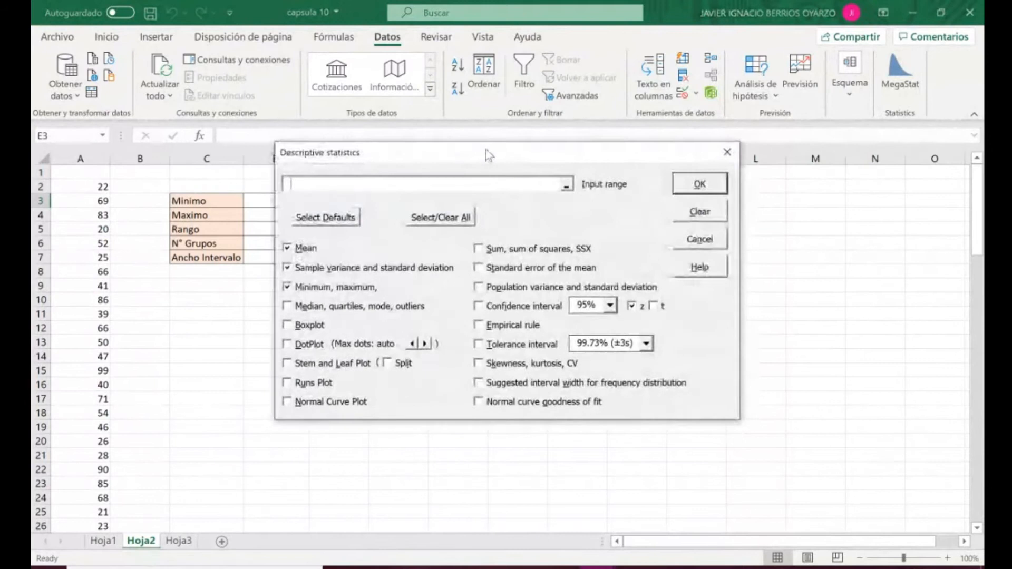
drag(572, 154, 578, 157)
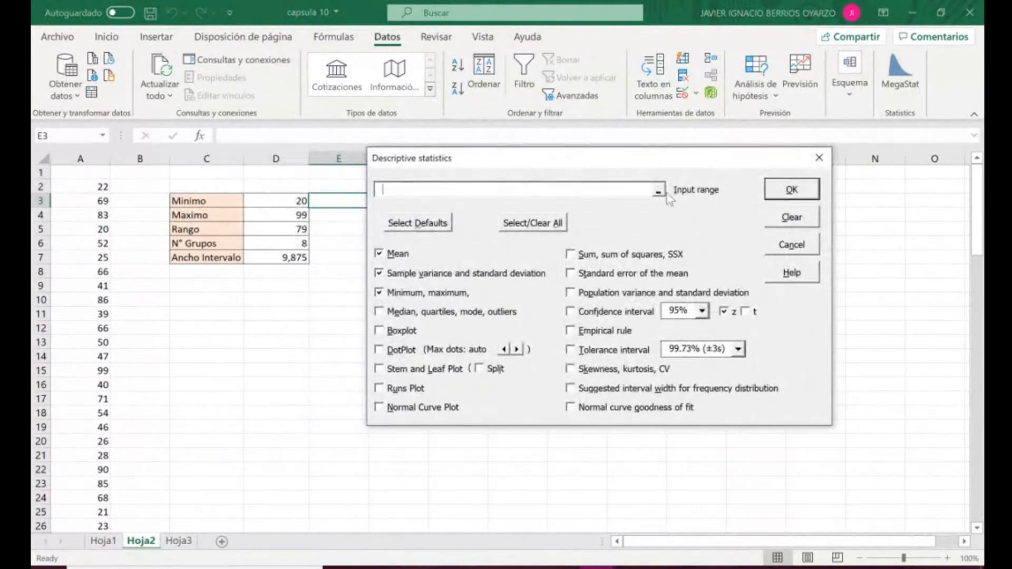
click(661, 193)
drag(99, 189, 95, 508)
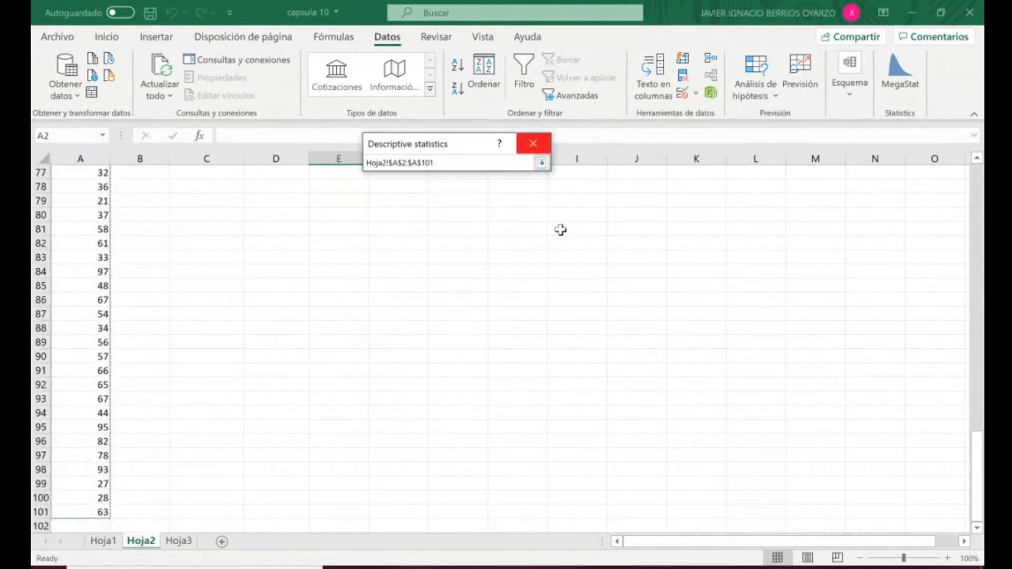
click(542, 164)
Add median, quartiles, mode, outliers and skewness, kurtosis, CV to the selected statistics and run the analysis
click(388, 310)
click(622, 369)
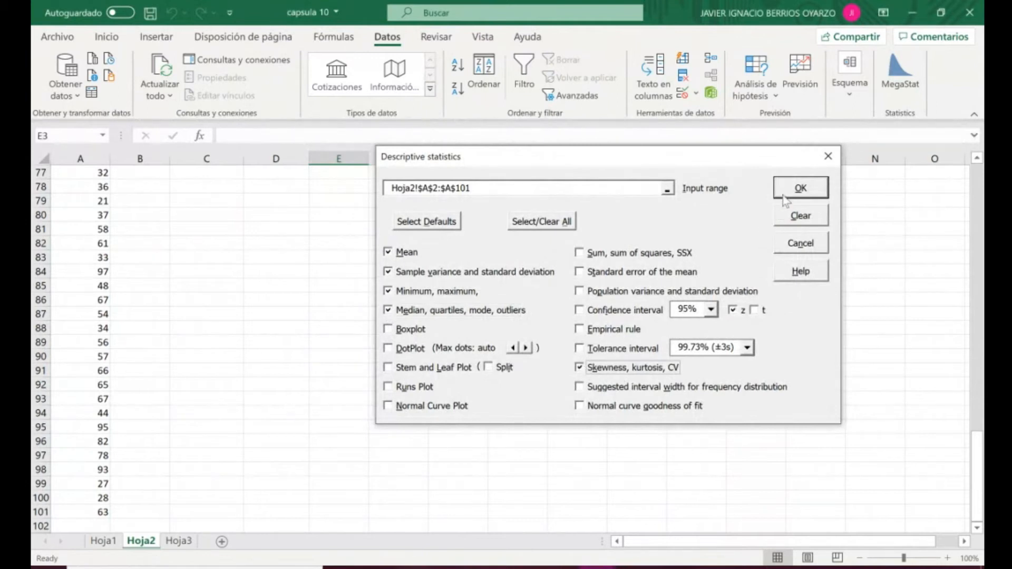
click(796, 190)
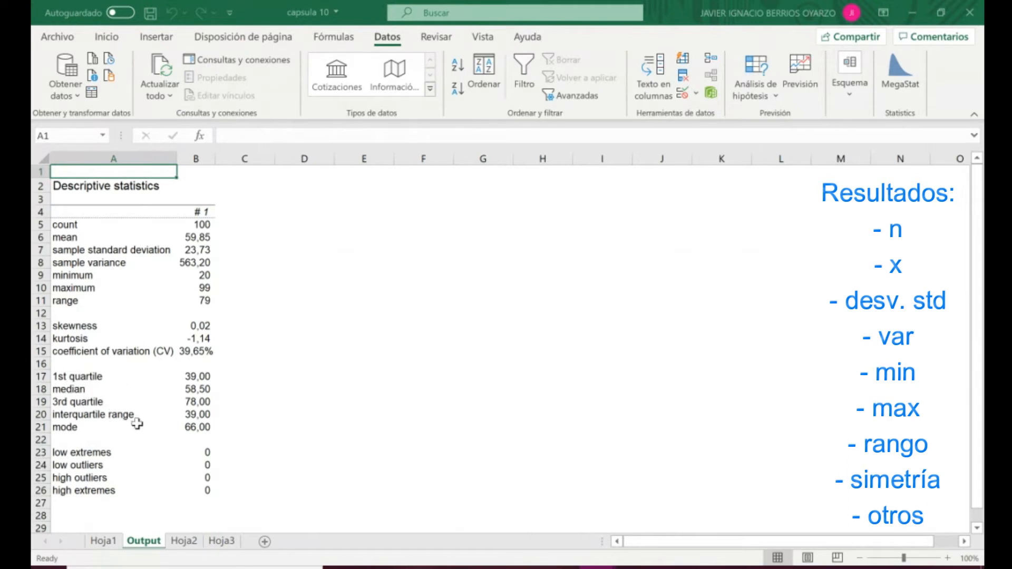
Review the descriptive statistics on the Output sheet and return to the summary table at the start of Hoja2
scroll(248, 405, down, 2)
scroll(260, 400, up, 2)
click(105, 542)
click(190, 543)
click(222, 543)
click(186, 542)
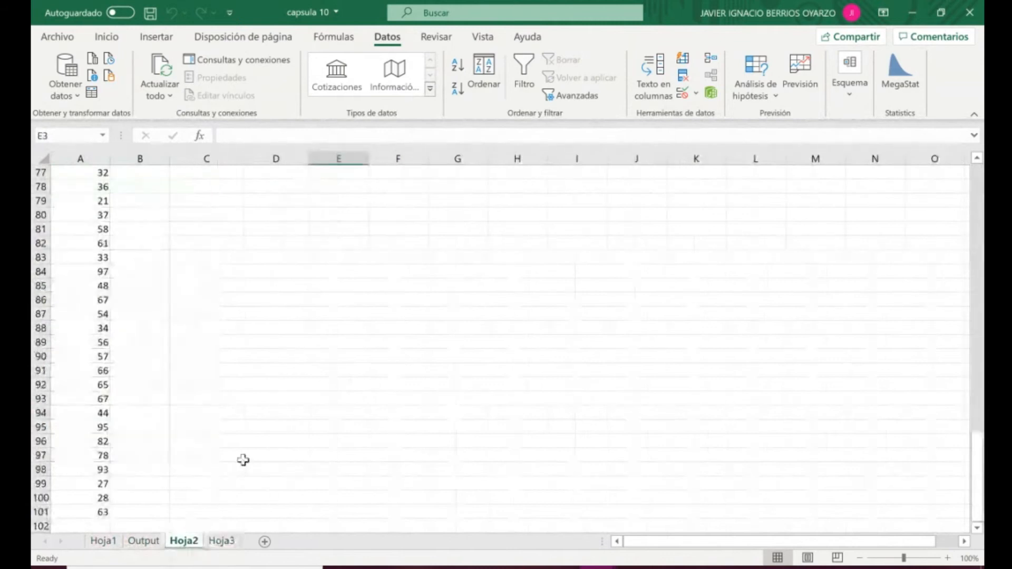
scroll(242, 458, up, 20)
click(457, 286)
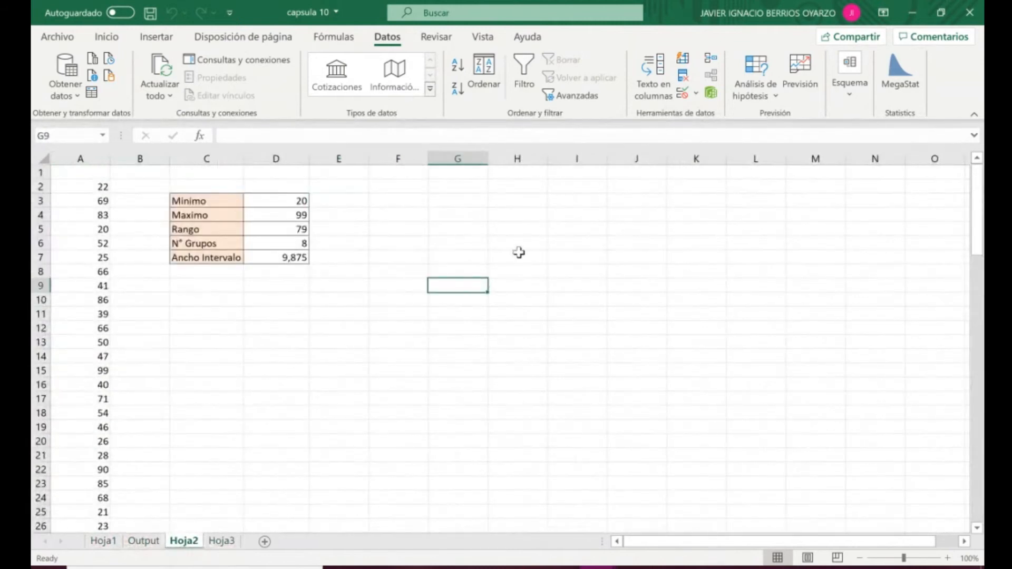
Open MegaStat's quantitative Frequency Distributions dialog for the data on Hoja2
click(901, 74)
drag(585, 147, 708, 142)
click(503, 210)
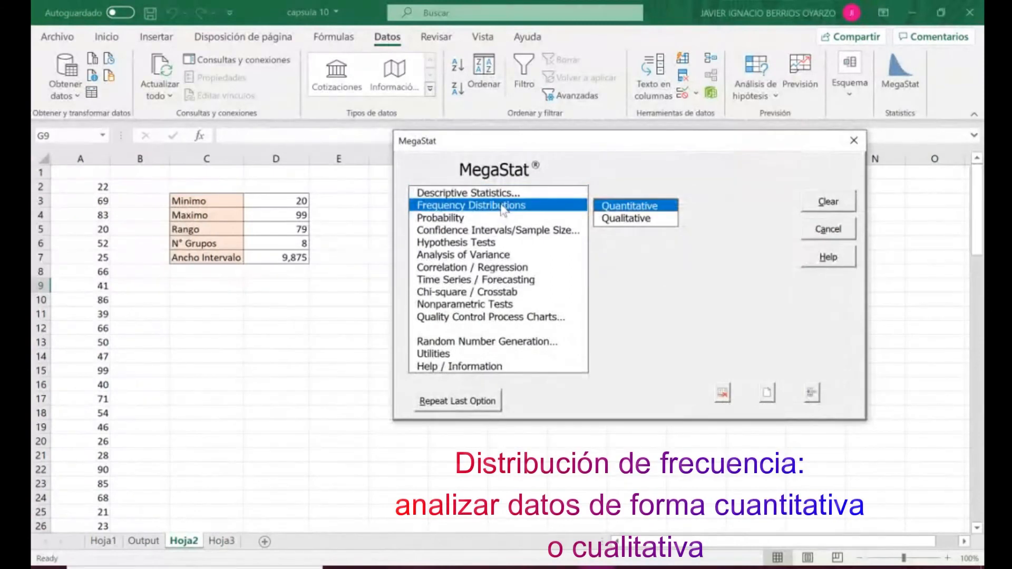
click(628, 209)
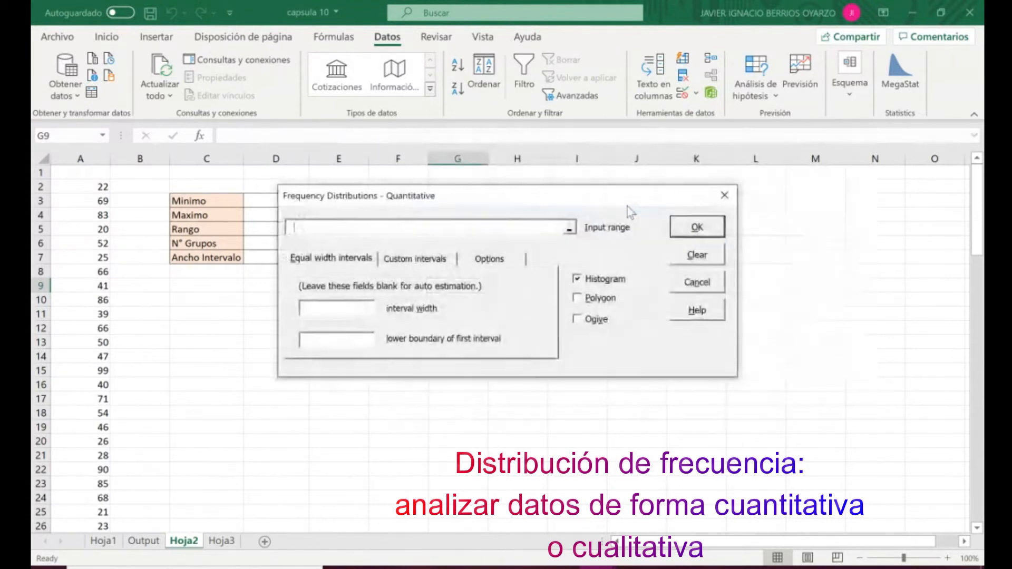
Set the frequency distribution's input range to Hoja2!$A$2:$A$101
drag(564, 201, 727, 199)
drag(631, 195, 665, 193)
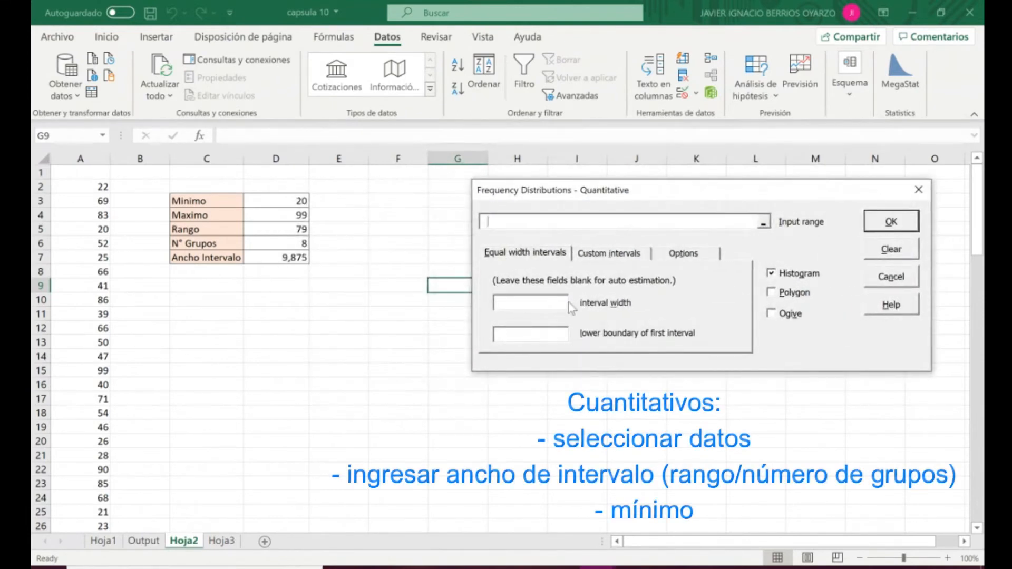
drag(659, 196, 653, 201)
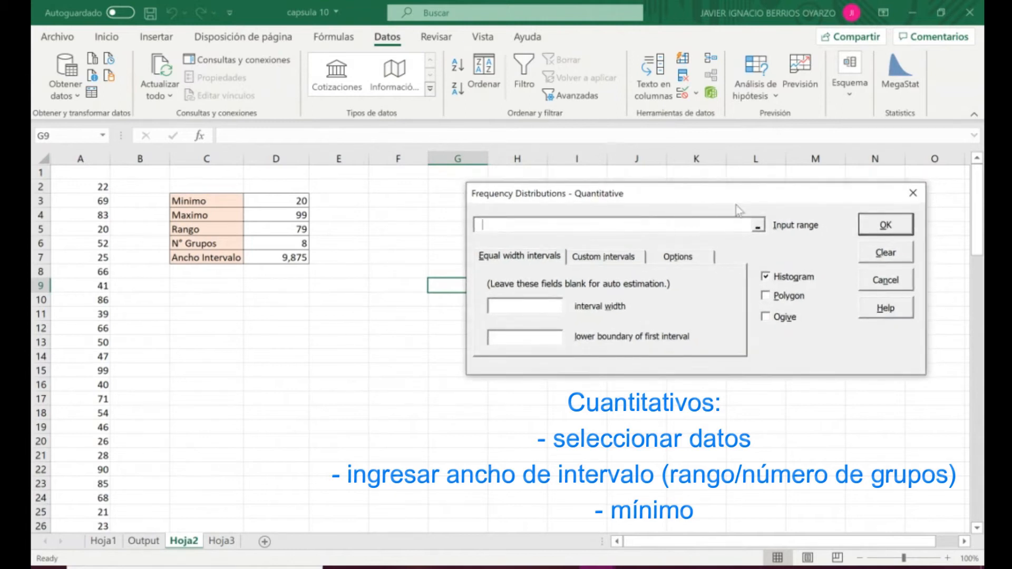
drag(747, 202, 752, 201)
click(764, 224)
drag(100, 185, 100, 513)
click(646, 197)
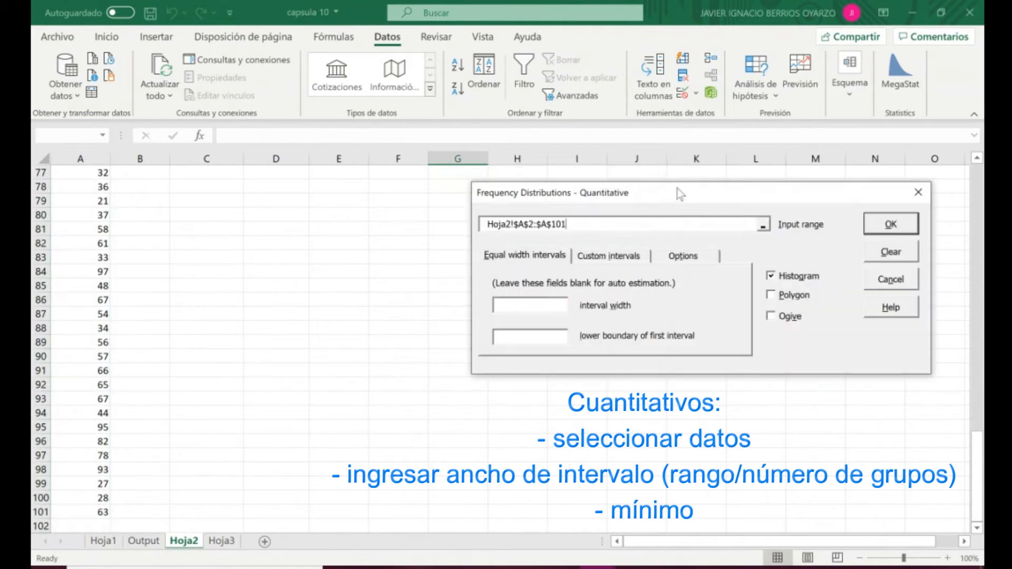
Set an interval width of 10 and a lower boundary of 20, and generate the frequency distribution with its histogram
scroll(303, 269, up, 14)
scroll(303, 269, up, 12)
drag(667, 195, 716, 176)
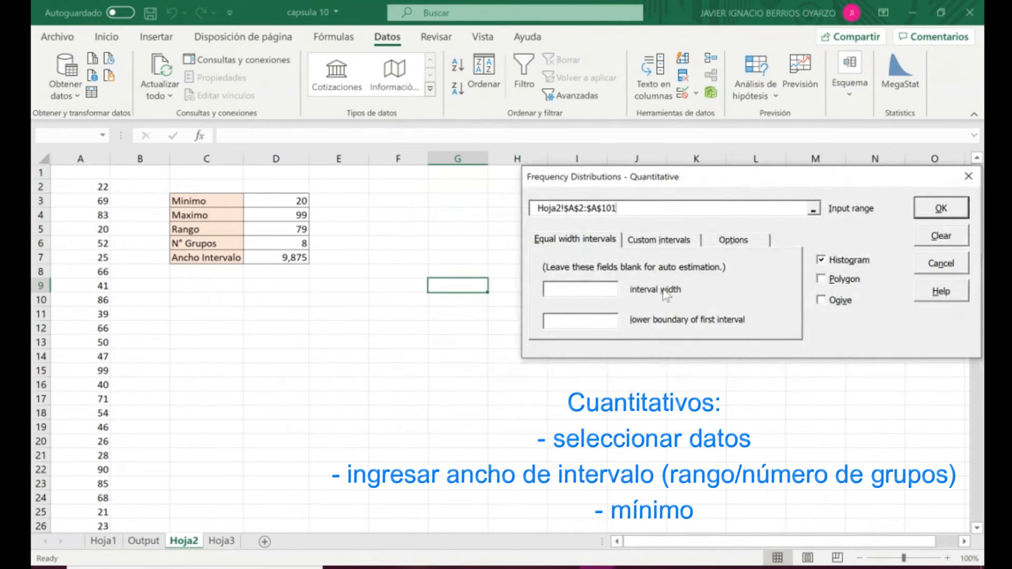
click(603, 293)
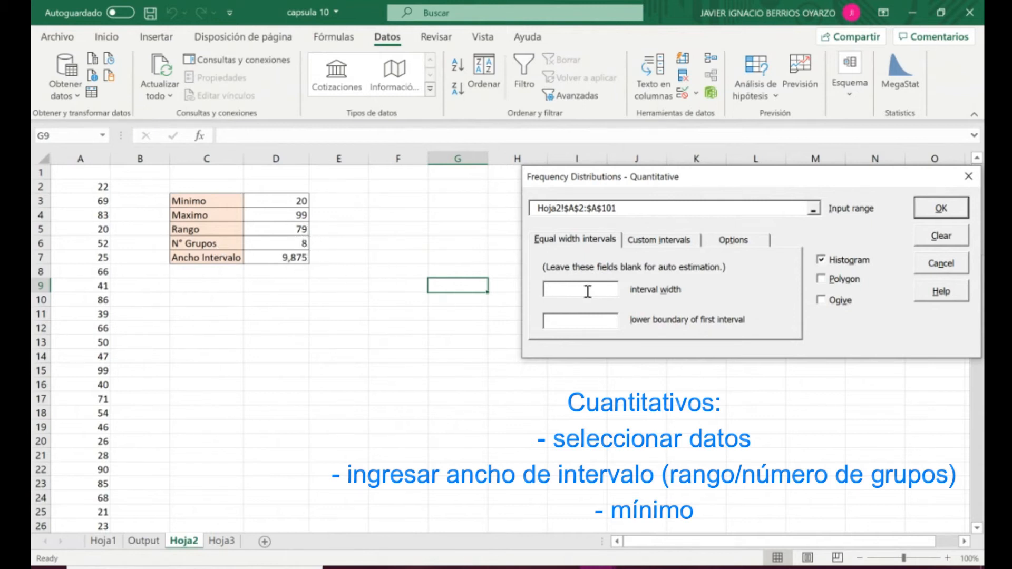
click(601, 316)
text(20)
click(918, 214)
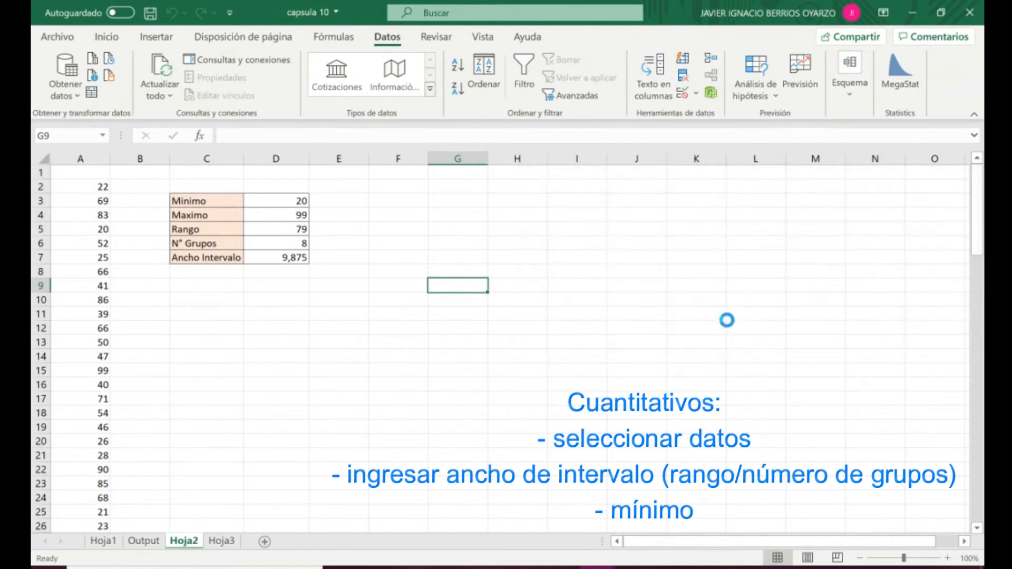
Examine the frequency distribution table's intervals, frequencies and cumulative percentages, and the histogram below it
scroll(531, 343, down, 3)
scroll(528, 347, up, 2)
scroll(284, 256, up, 2)
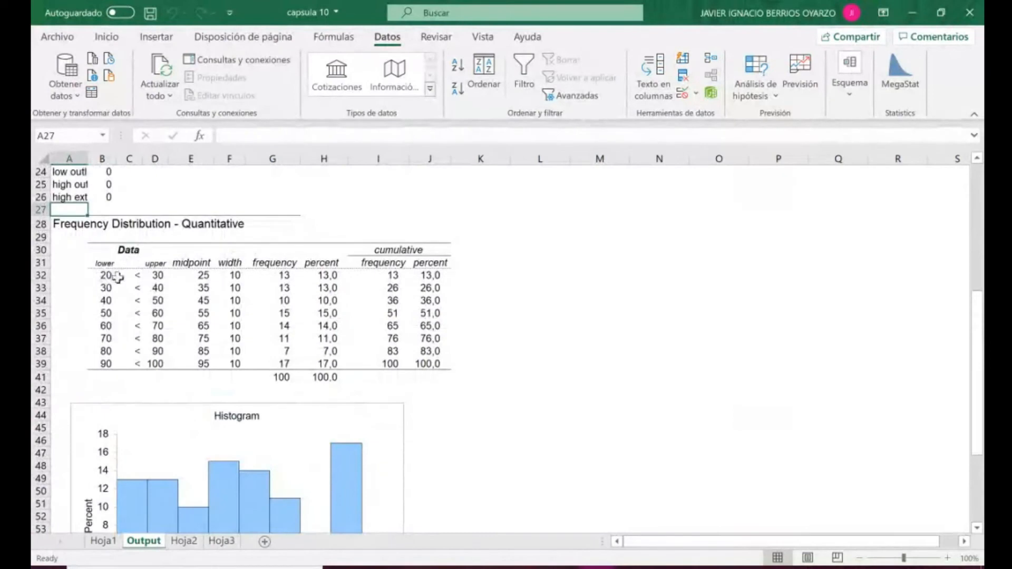
scroll(263, 311, down, 1)
scroll(158, 295, up, 1)
scroll(331, 286, down, 1)
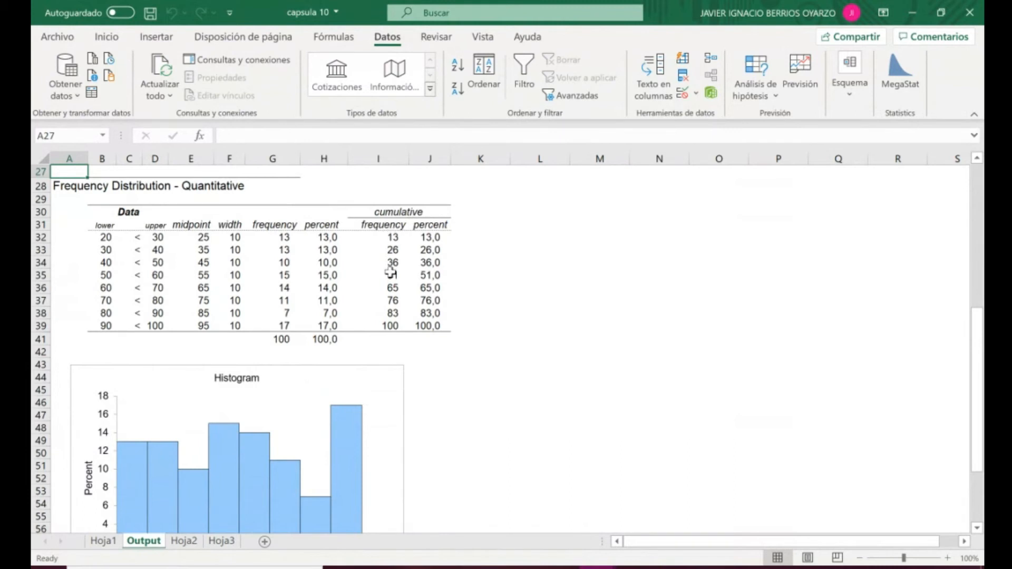
scroll(416, 325, down, 5)
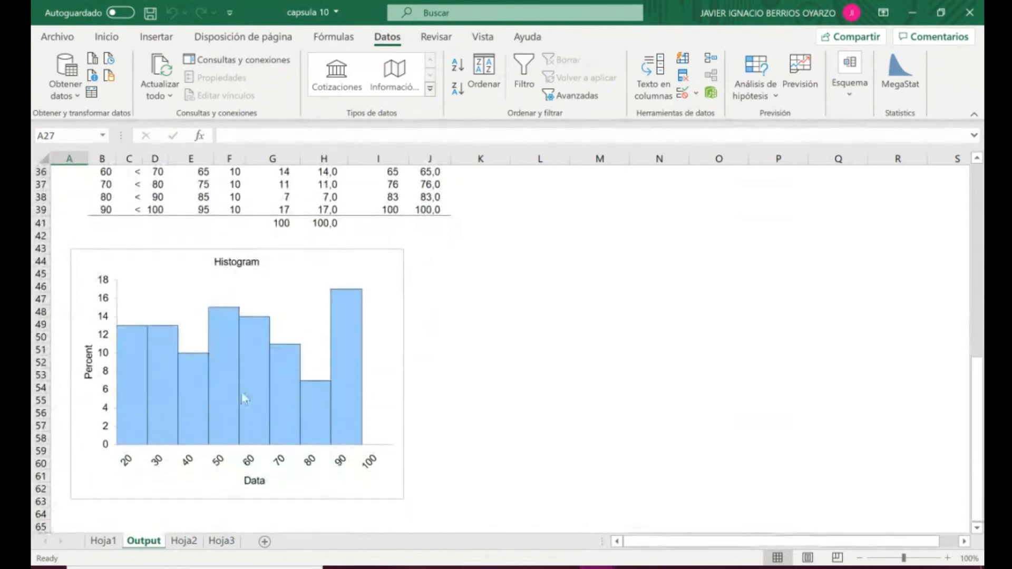
scroll(290, 382, up, 9)
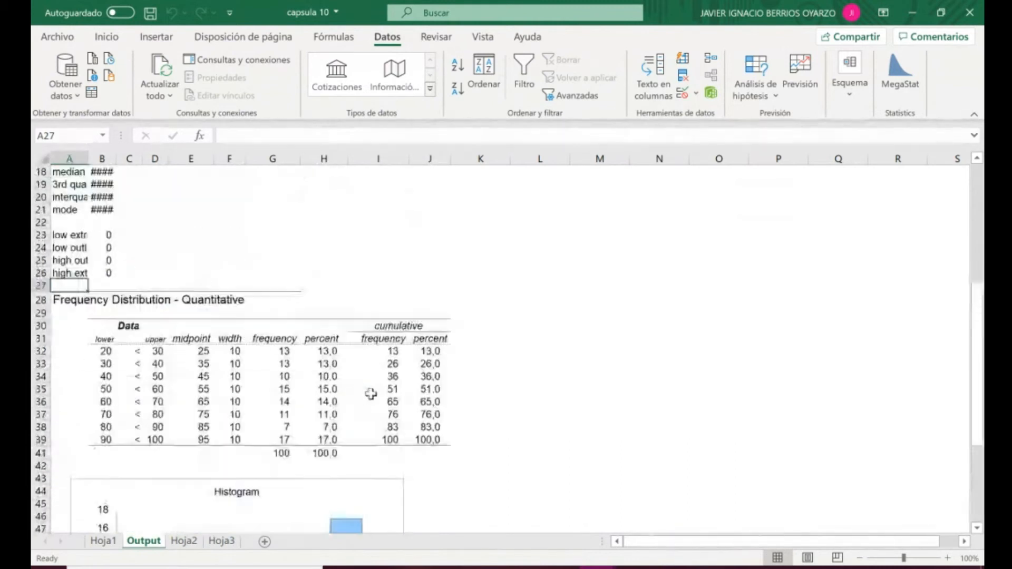
scroll(227, 456, up, 4)
scroll(237, 443, down, 2)
Open MegaStat's qualitative Frequency Distributions dialog for the staff data on Hoja3
click(183, 541)
click(221, 541)
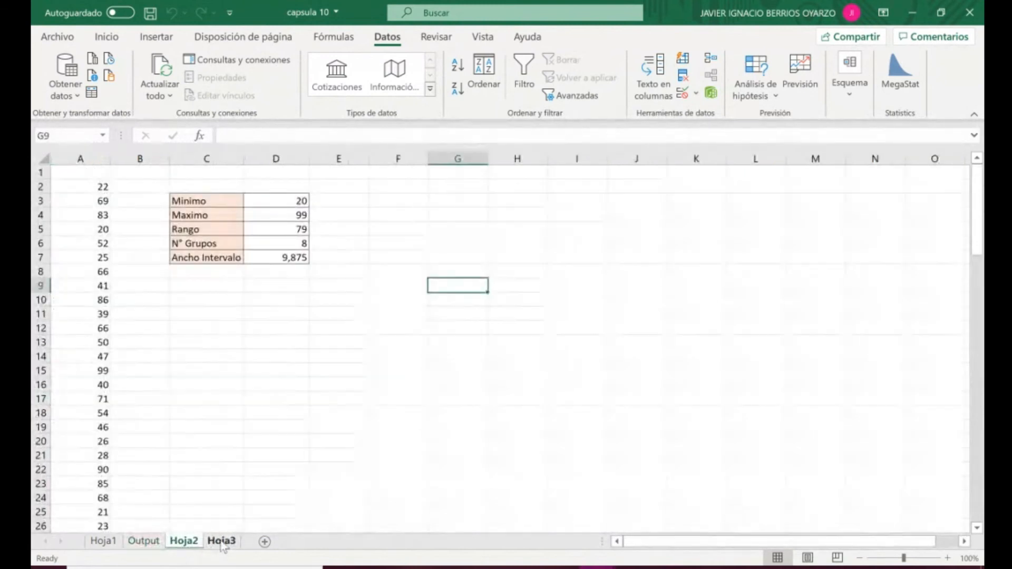
click(184, 542)
click(221, 542)
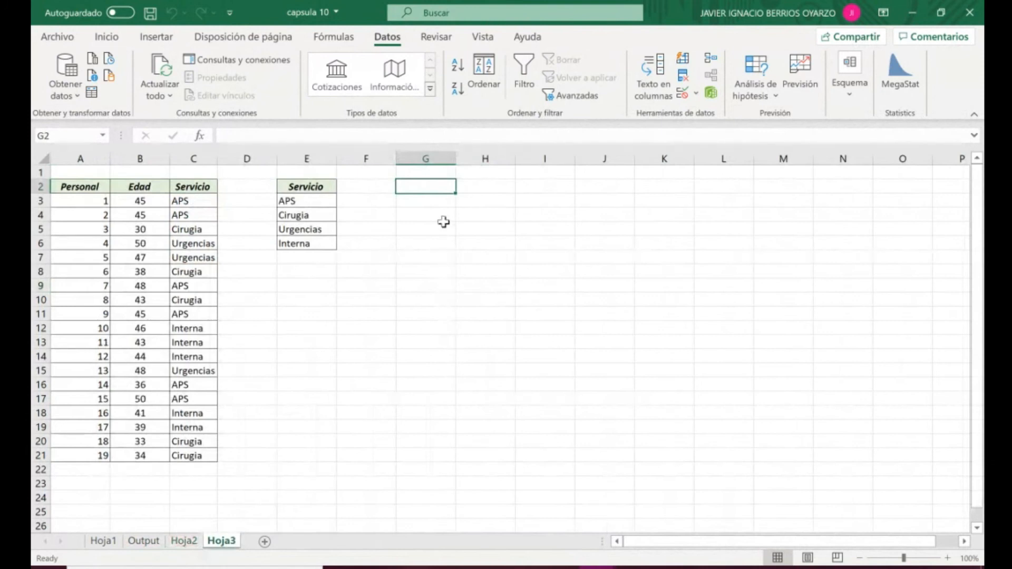
click(900, 71)
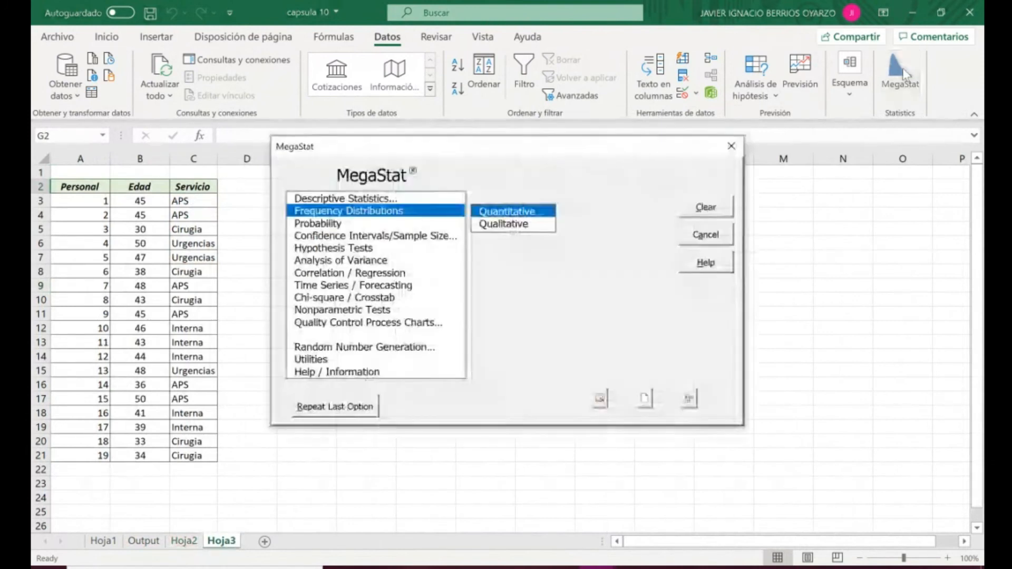
drag(596, 145, 629, 138)
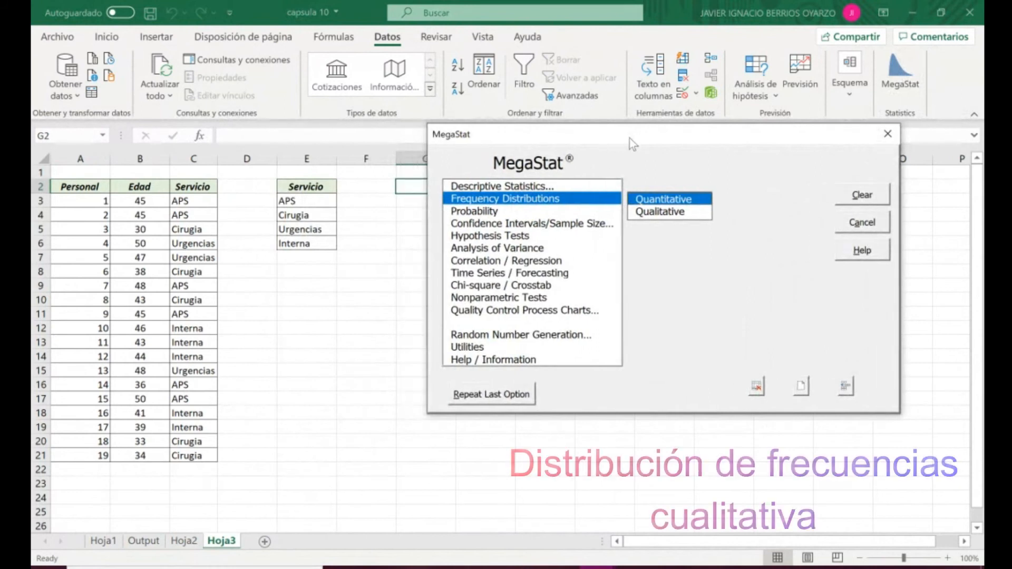
click(665, 214)
drag(601, 205, 803, 199)
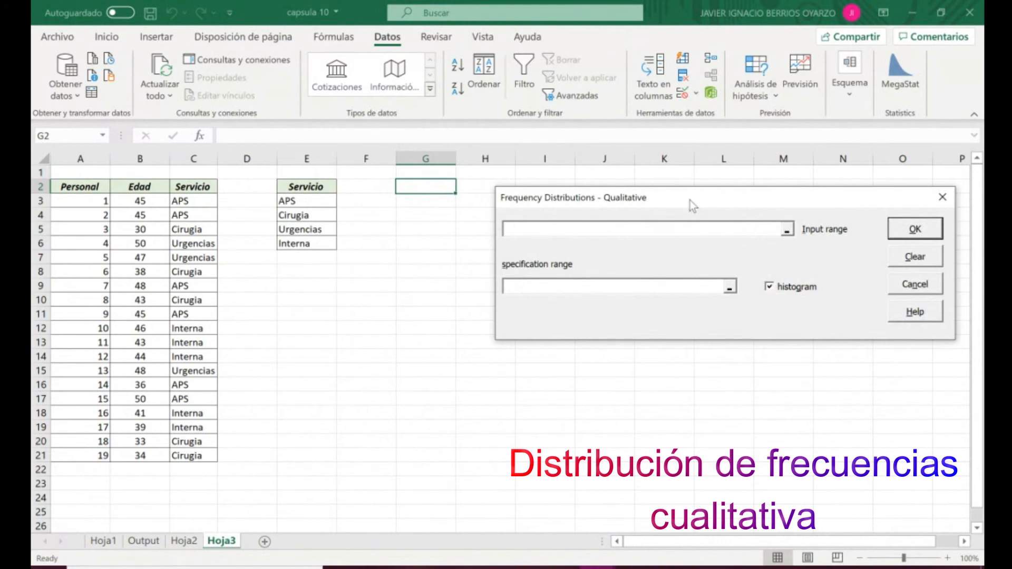
Set the qualitative frequency distribution's input range to the Servicio column with its heading, Hoja3!$C$2:$C$21
click(787, 230)
drag(600, 189, 626, 188)
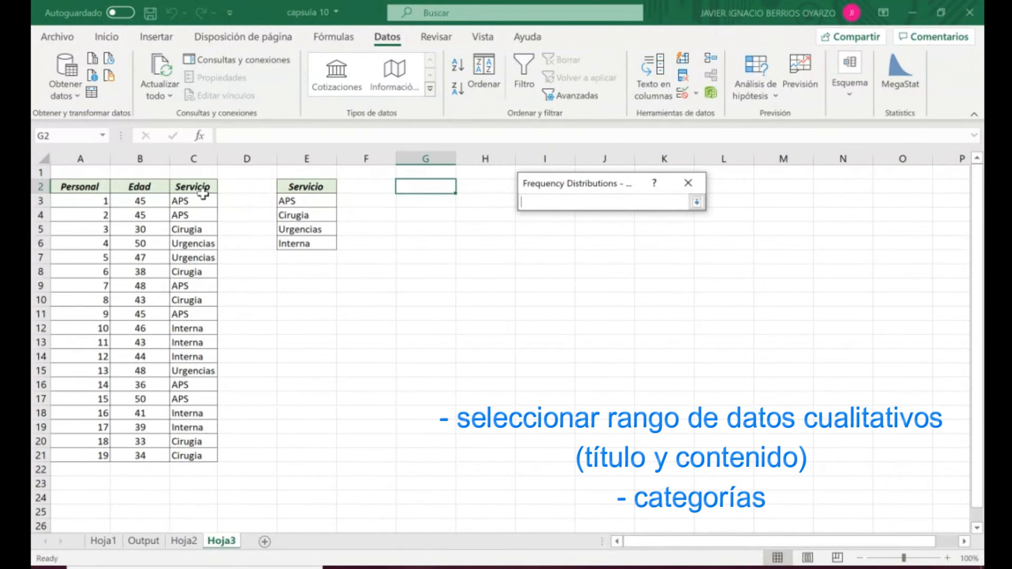
drag(203, 186, 192, 455)
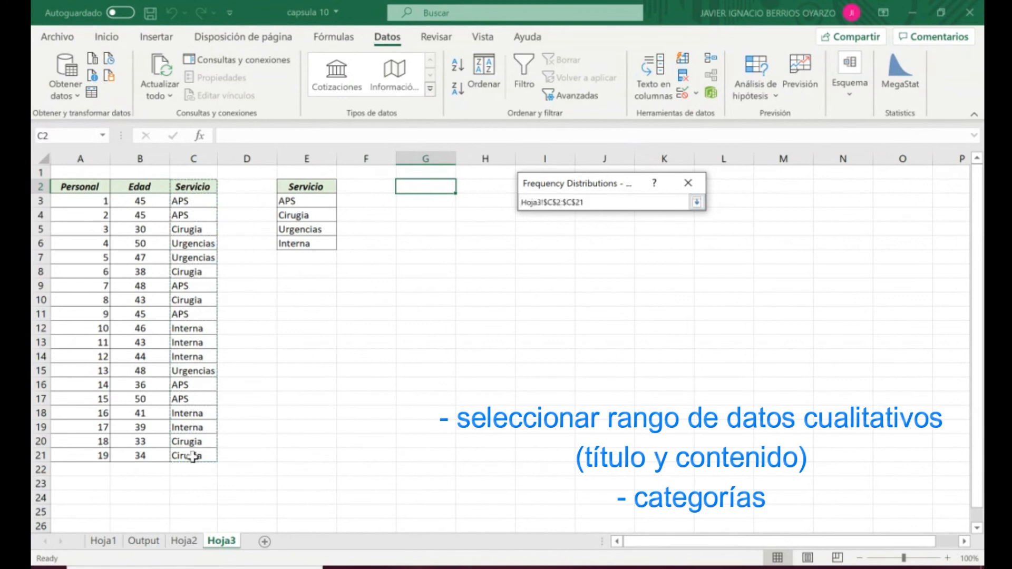
click(697, 202)
drag(678, 198, 717, 197)
Set the specification range to the category list Hoja3!$E$3:$E$6 and generate the qualitative frequency distribution with its histogram
click(673, 287)
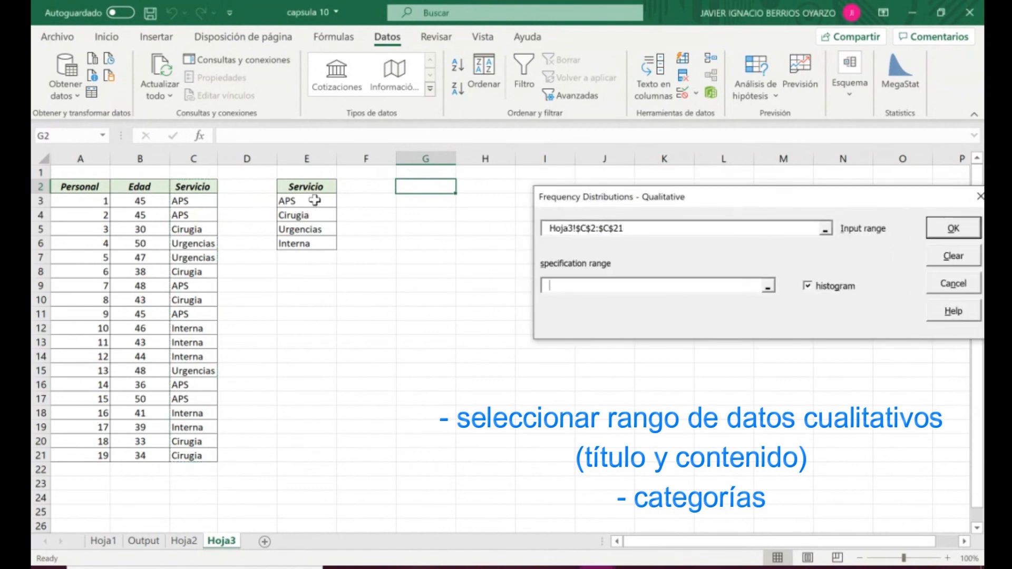
drag(317, 200, 318, 249)
drag(860, 203, 777, 205)
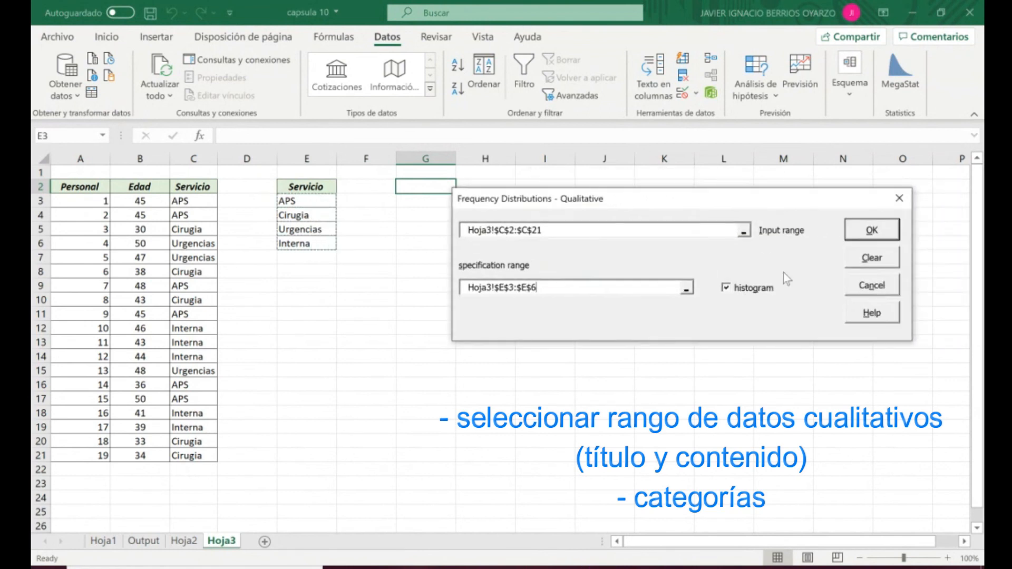
click(872, 232)
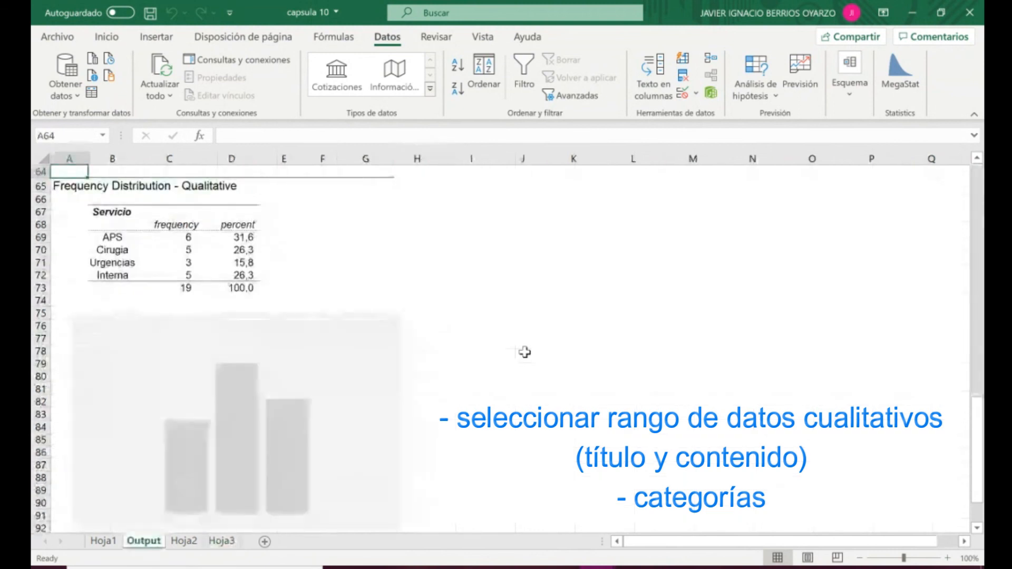
Examine the Servicio table's frequencies and percentages per category, and the histogram below it
scroll(469, 313, down, 1)
scroll(468, 311, up, 1)
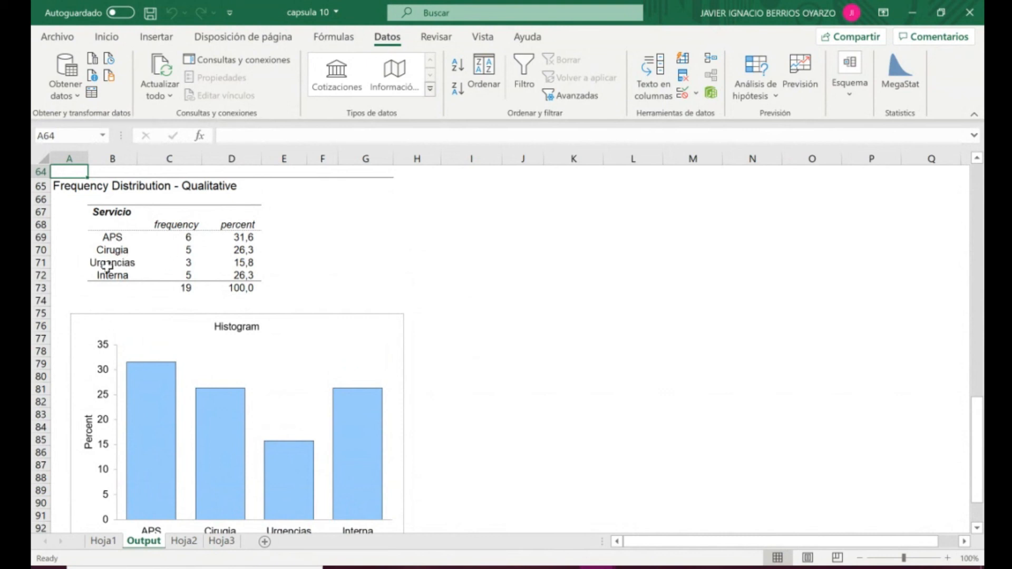
scroll(185, 280, down, 1)
scroll(181, 267, up, 1)
scroll(267, 253, down, 1)
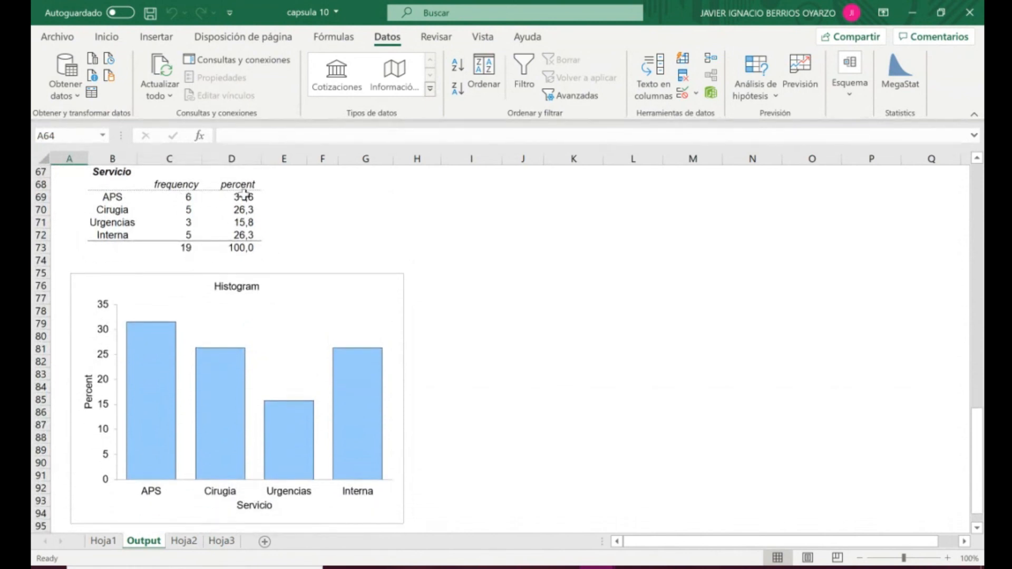
scroll(377, 255, down, 1)
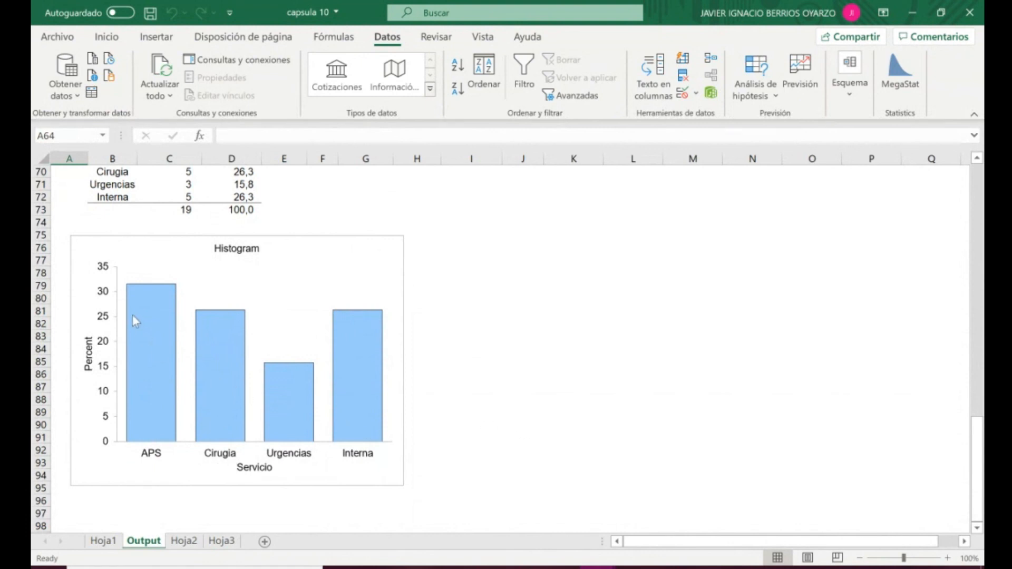
scroll(138, 322, up, 1)
scroll(359, 390, up, 1)
scroll(400, 413, down, 1)
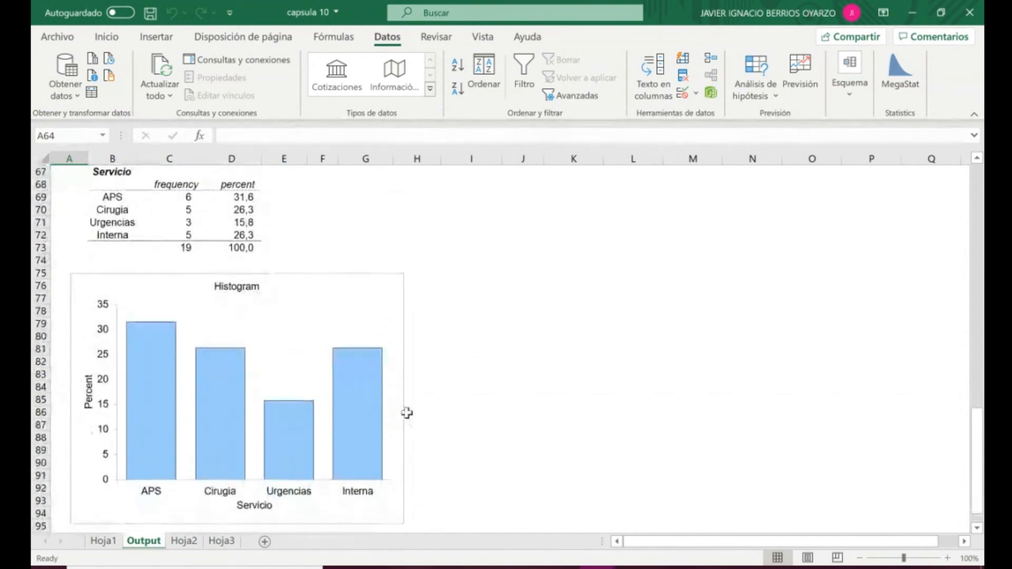
scroll(391, 369, up, 9)
scroll(416, 371, up, 13)
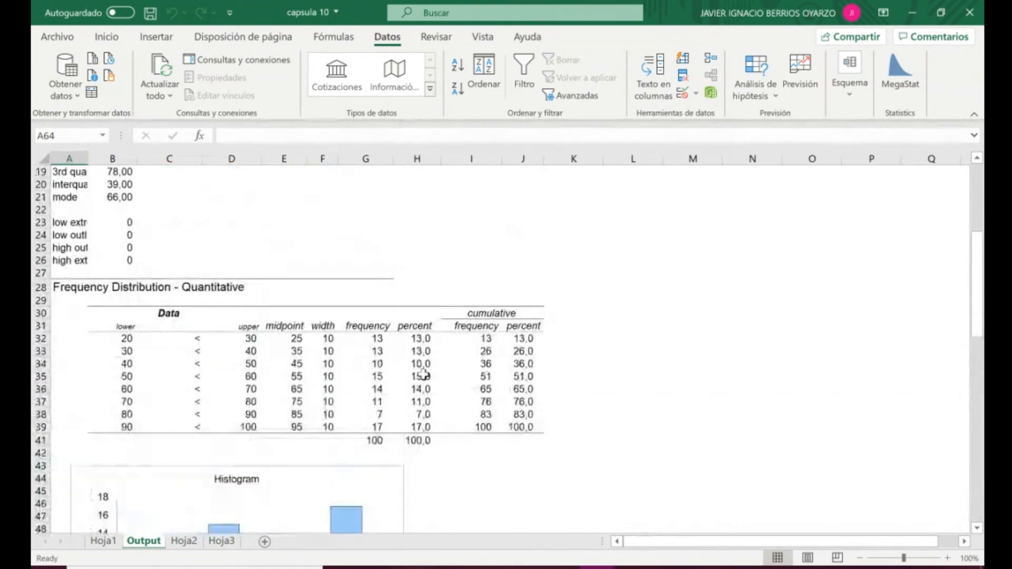
click(103, 542)
click(142, 541)
click(183, 541)
click(103, 541)
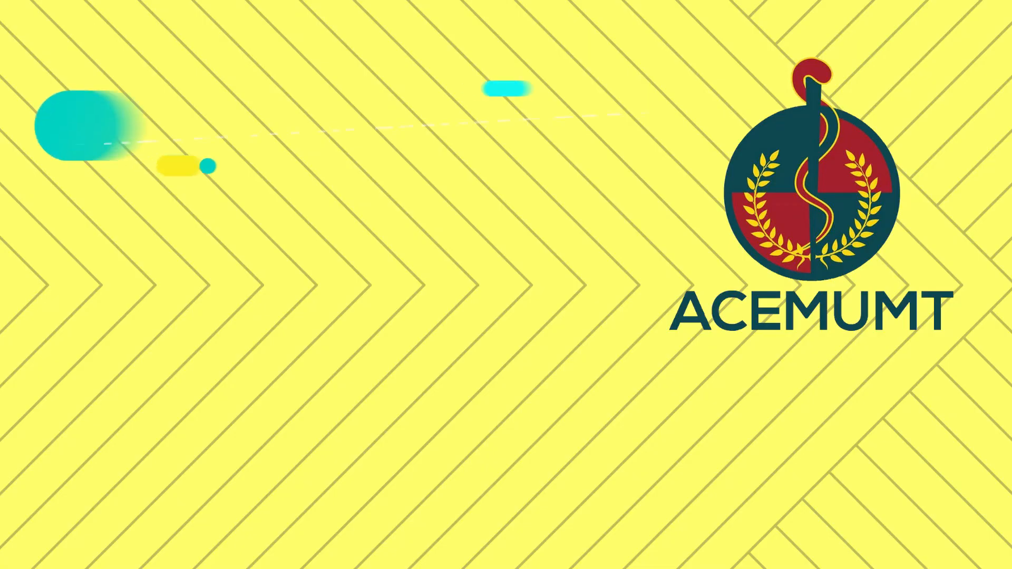